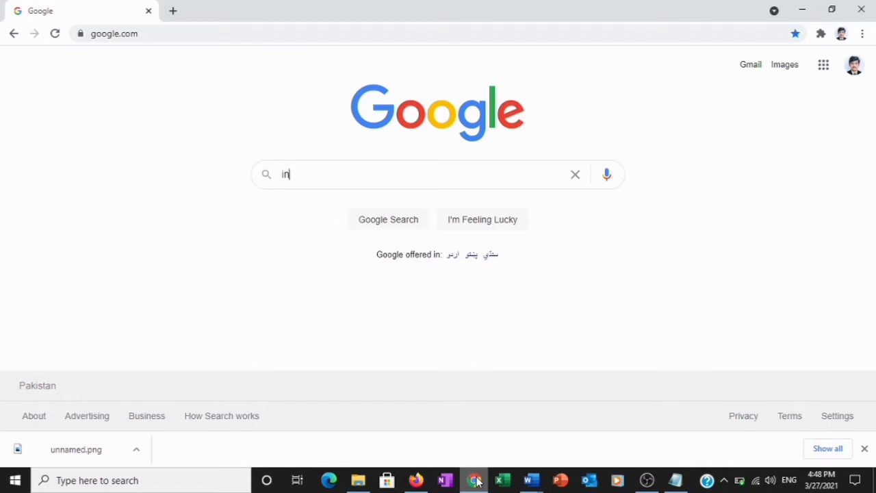
- Complete the 'invo' search and choose the 'invoice generator online' suggestion
text(vo)
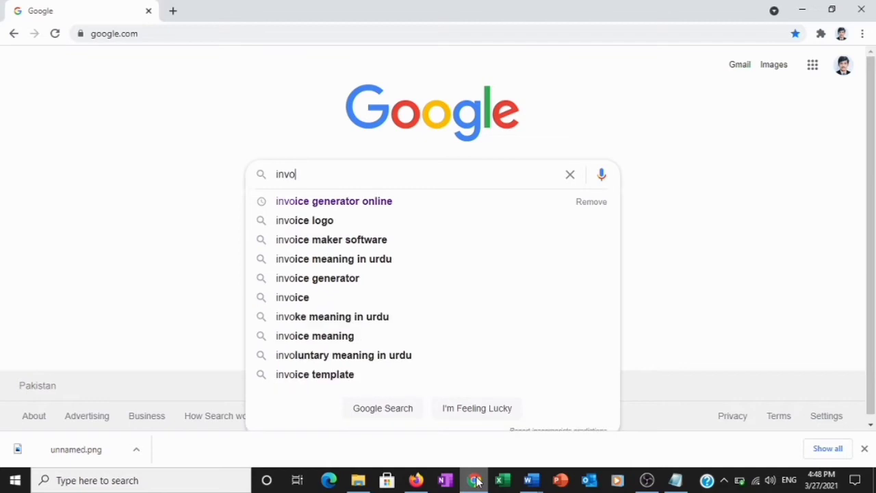
click(354, 202)
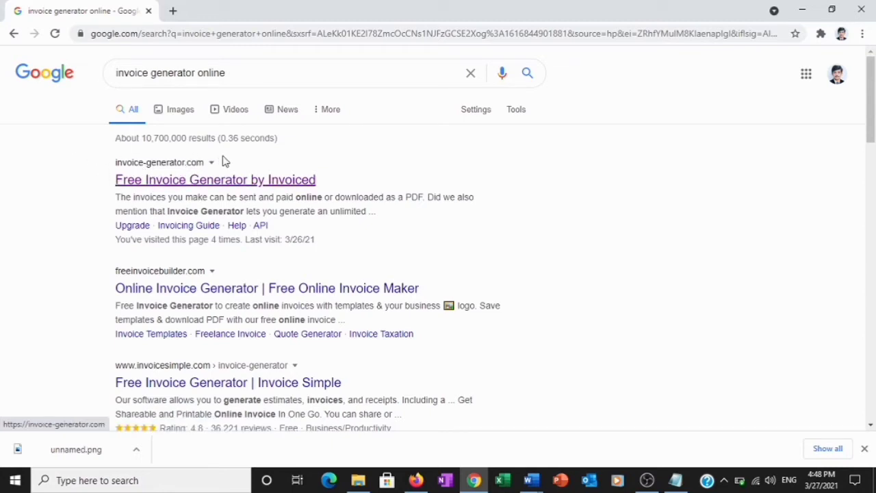
- Open the 'Free Invoice Generator by Invoiced' result and scroll to the blank invoice form
click(194, 178)
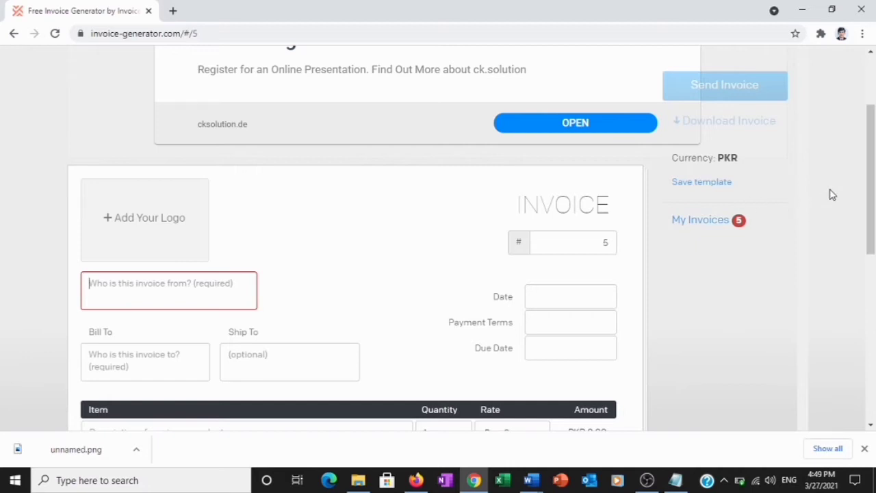
mouse_move(871, 161)
mouse_down()
mouse_move(873, 113)
mouse_move(874, 202)
mouse_up()
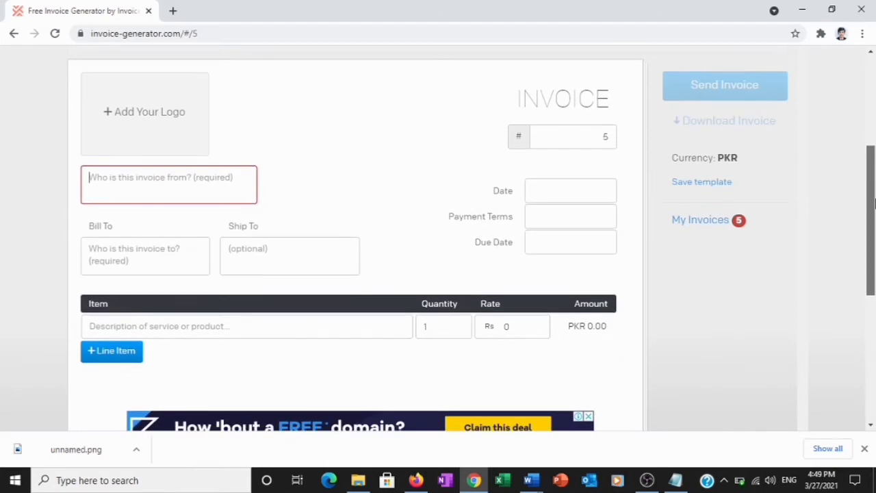
drag(874, 202, 875, 168)
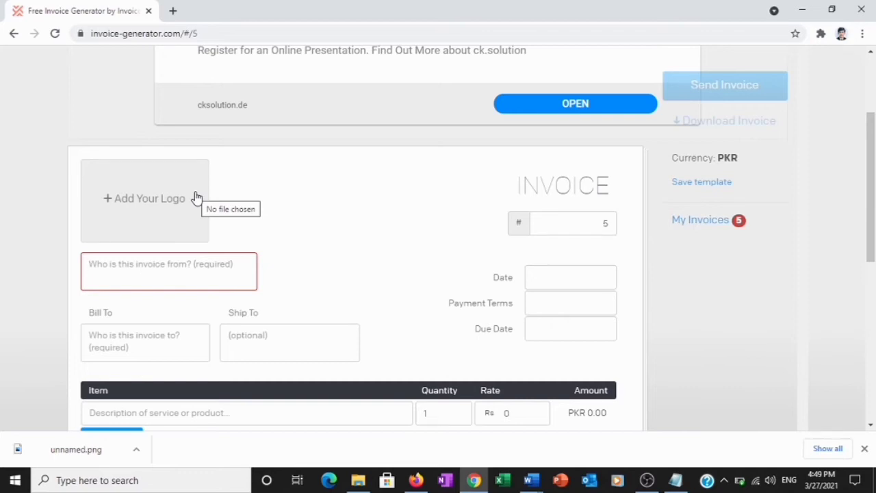
- Upload the 'unnamed' image from Documents as the invoice logo
click(162, 213)
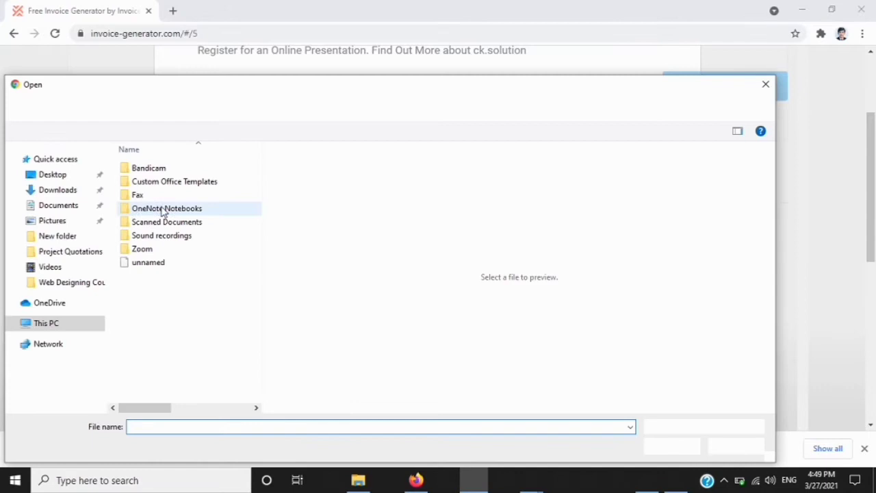
click(148, 261)
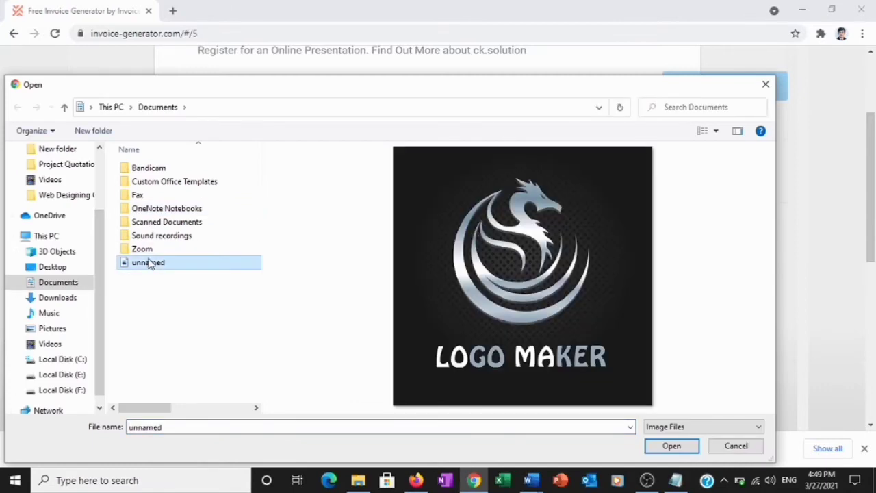
double_click(149, 261)
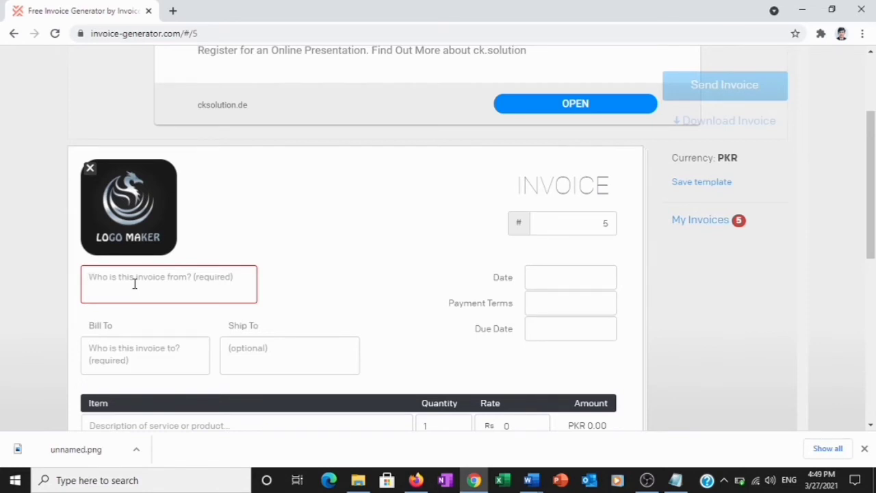
- Enter the sender's name, e-mail, phone number and address on separate lines in the From box
text(C)
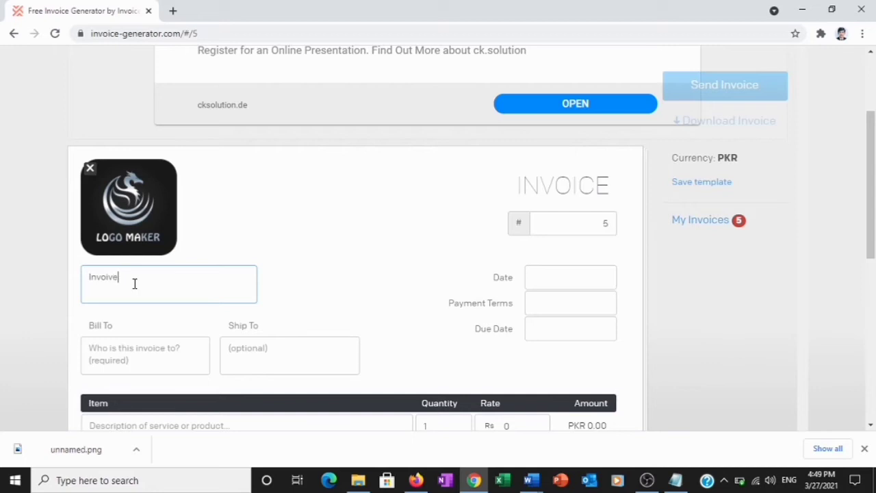
key(BackSpace)
key(BackSpace)
key(BackSpace)
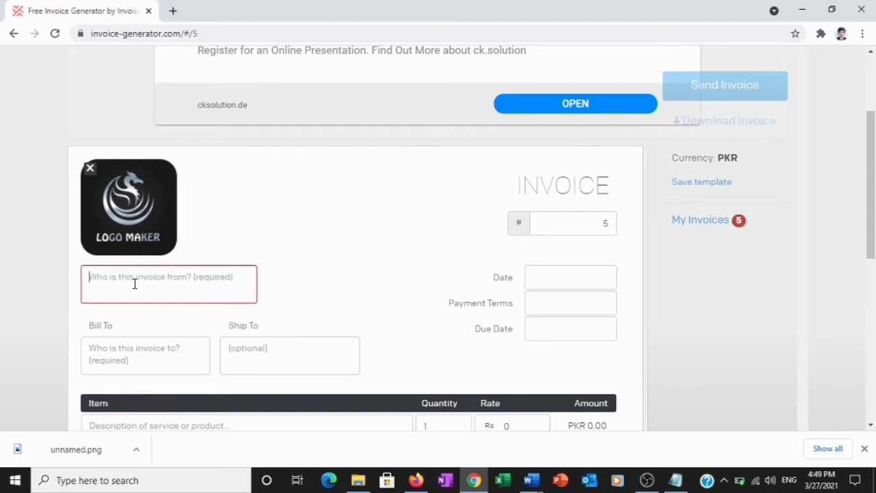
text(c)
key(BackSpace)
text(xyz@gmail.c)
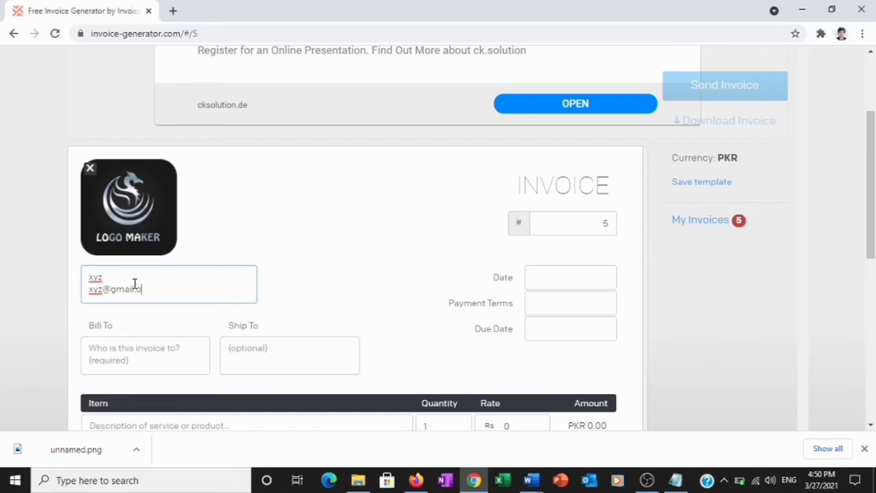
text(m)
key(Return)
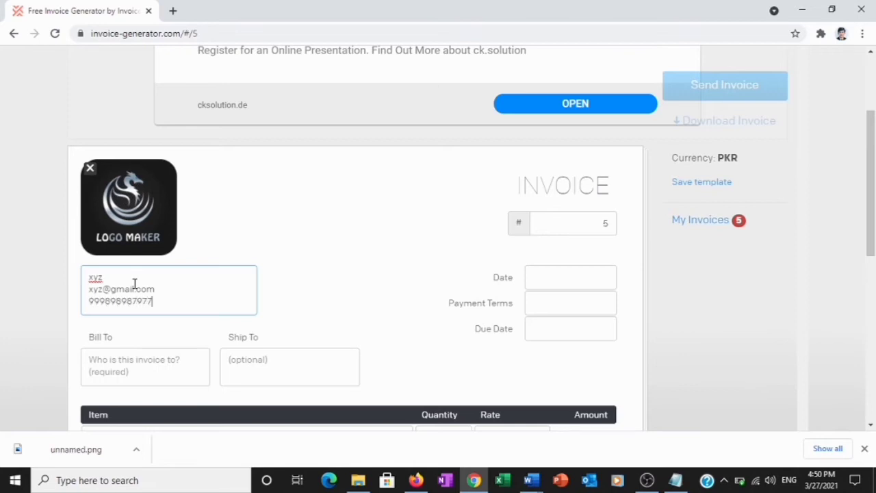
key(Return)
text(address.jjh)
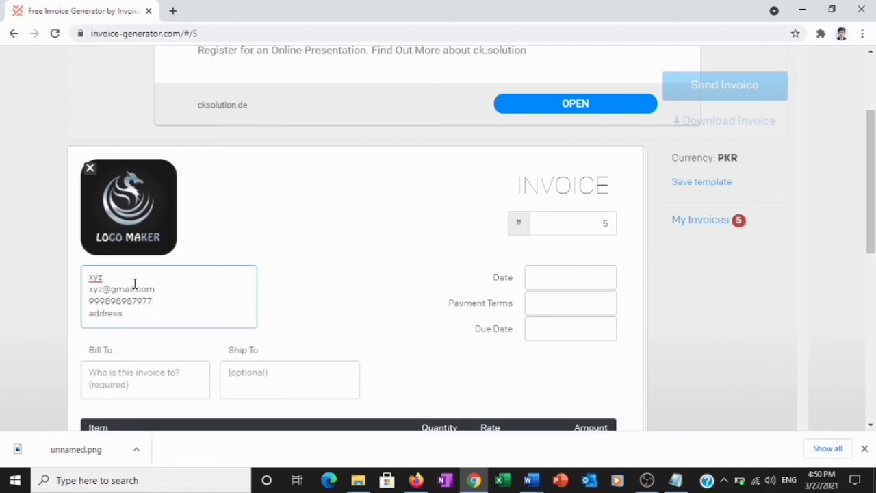
text(kjkkjkj)
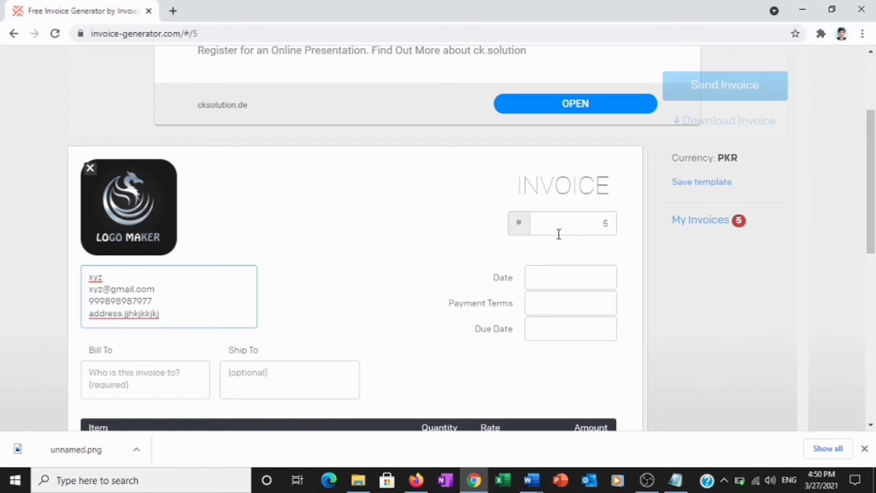
- Replace the invoice number 5 with 001
click(604, 226)
click(607, 226)
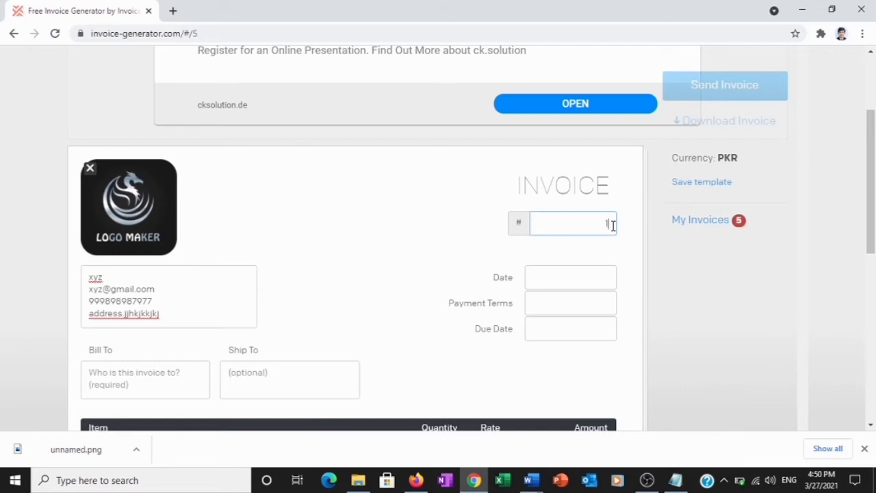
text(dg)
key(BackSpace)
key(BackSpace)
text(001)
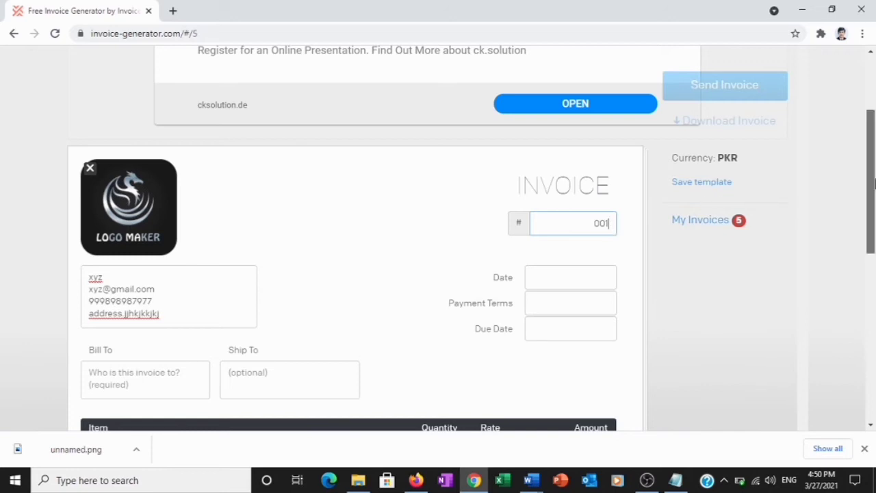
drag(873, 182, 873, 222)
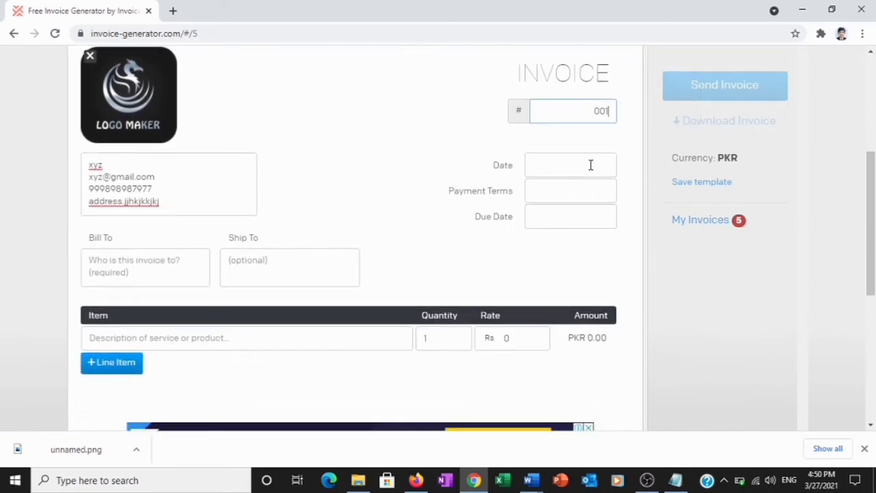
- Pick March 27, 2021 as the invoice date and March 31, 2021 as the due date
click(590, 165)
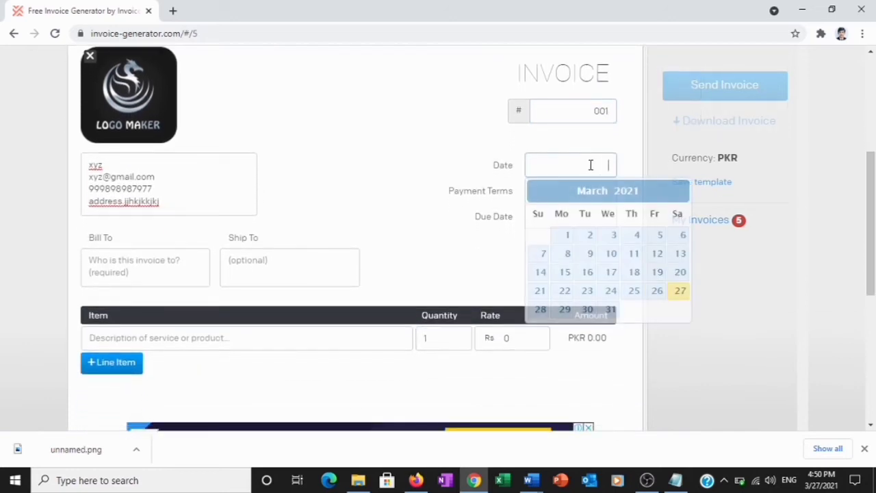
click(680, 292)
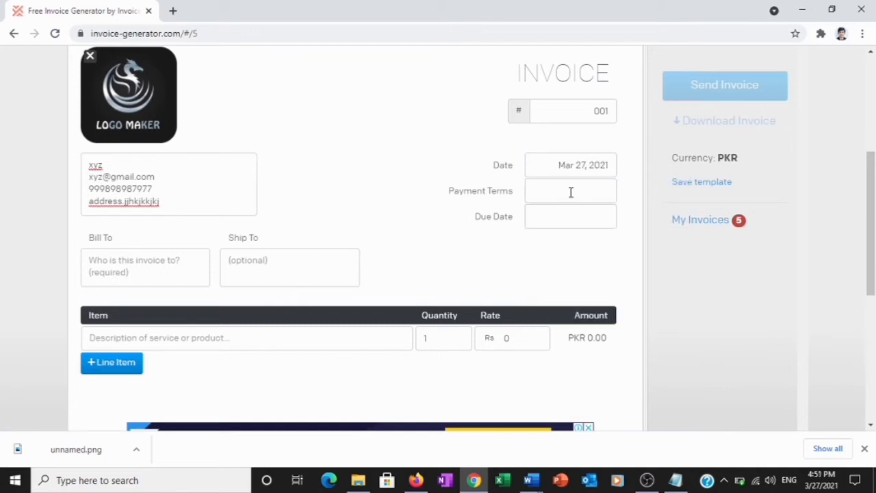
click(558, 215)
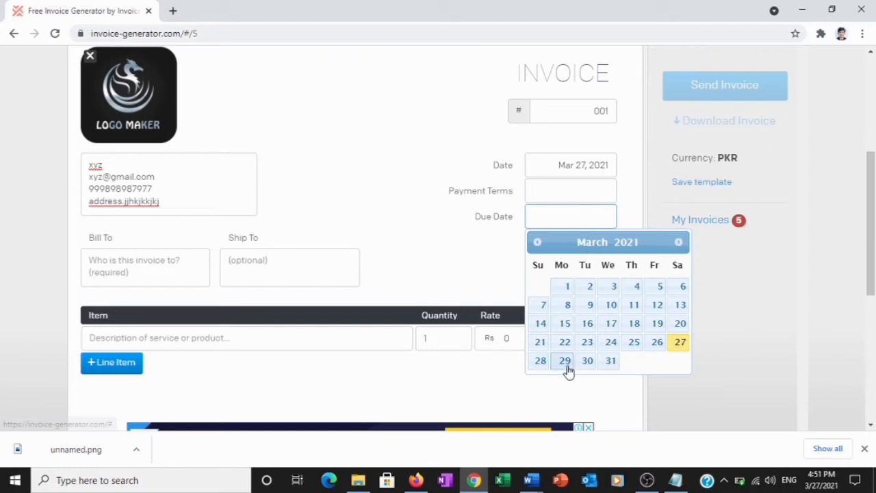
click(608, 364)
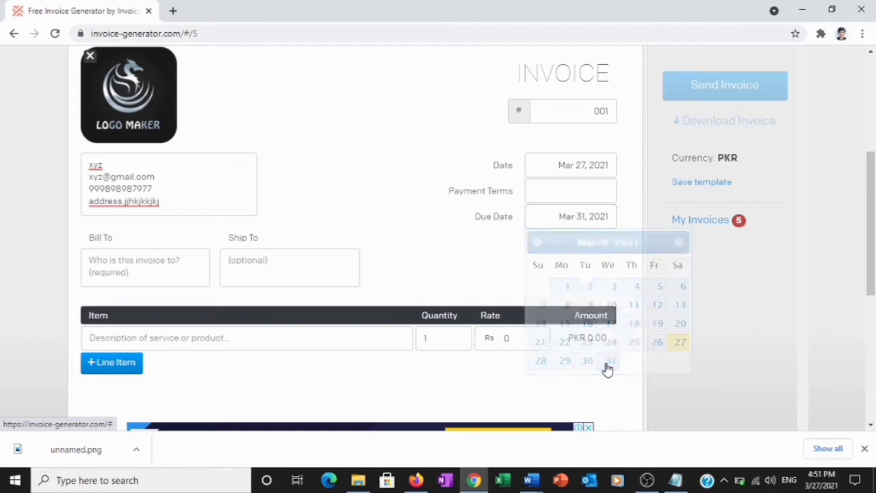
click(156, 261)
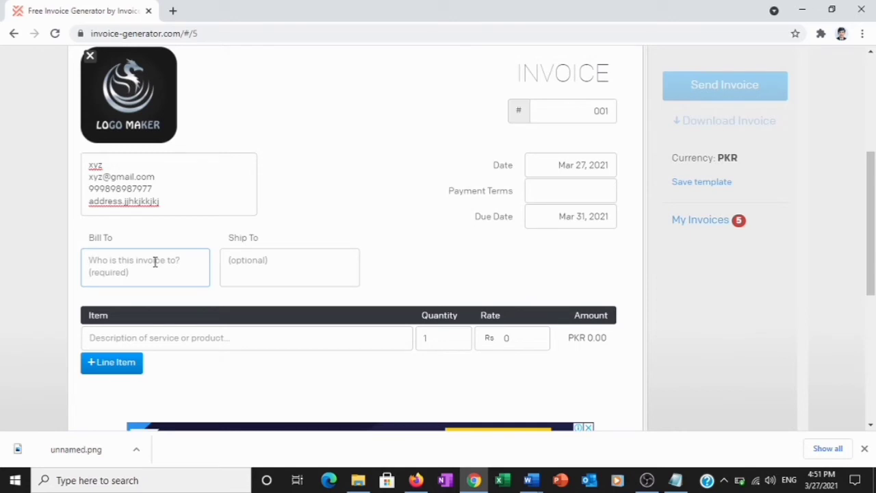
- Enter the client's name followed by email, number and address lines in the Bill To box
text(xyz)
key(Return)
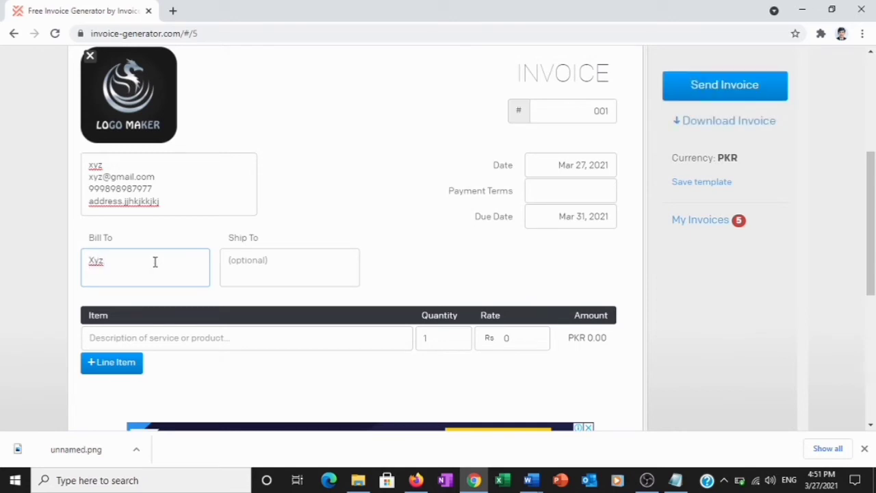
text(gmail)
key(Return)
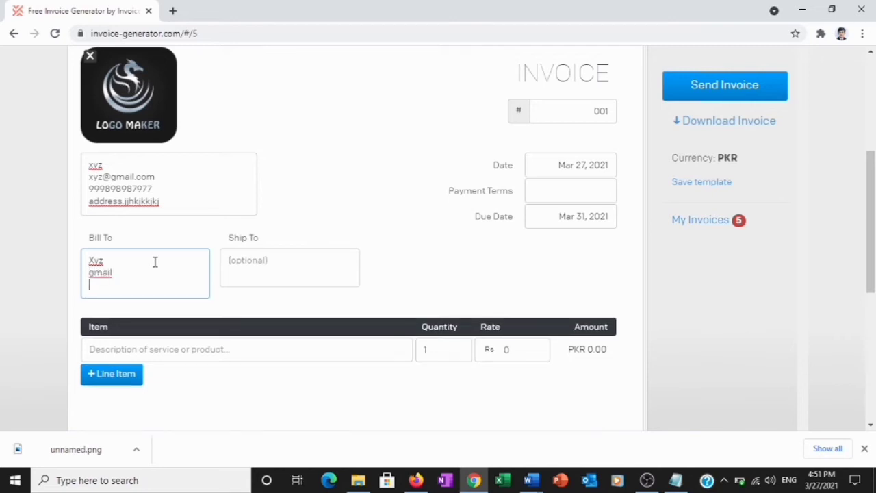
key(BackSpace)
key(BackSpace)
key(BackSpace)
key(BackSpace)
key(BackSpace)
text(email)
key(Return)
text(numbe)
text(r)
key(Return)
text(address)
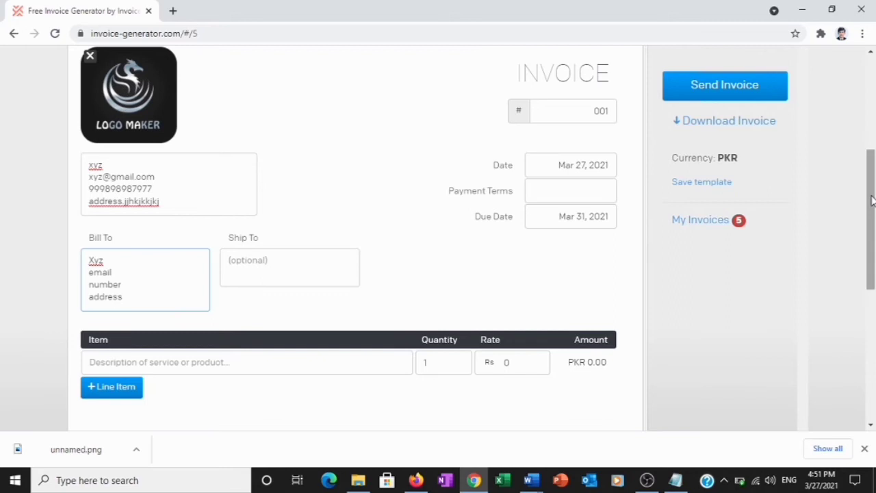
drag(873, 199, 873, 236)
click(269, 267)
- Describe the first item as 'Mobile App Development Charges' at quantity 1 and rate 30000
text(Mobi)
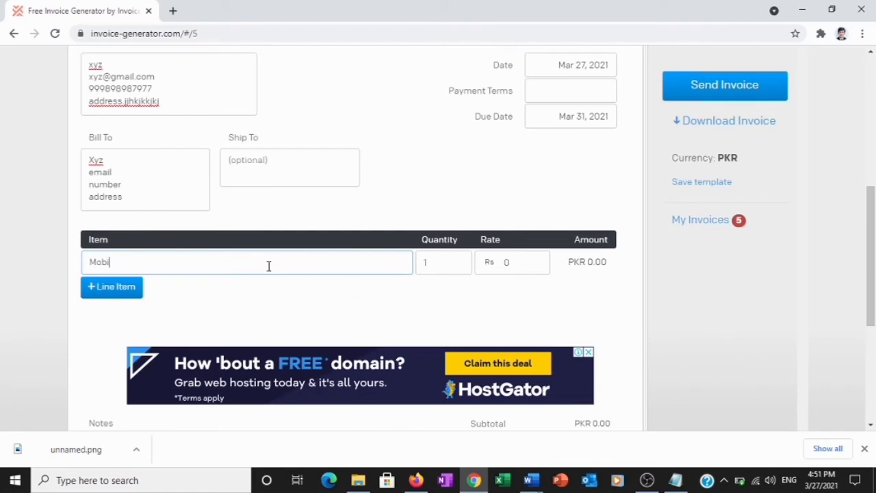
text(le)
text( App )
text(Development Charges)
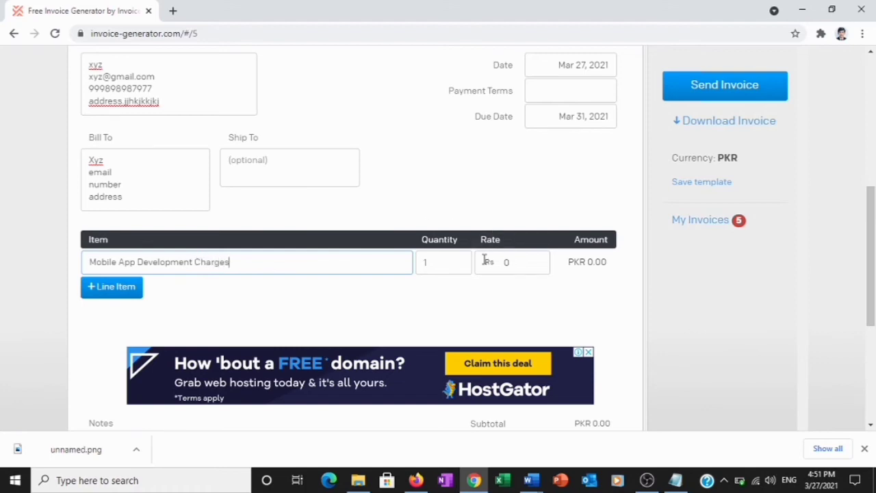
click(429, 263)
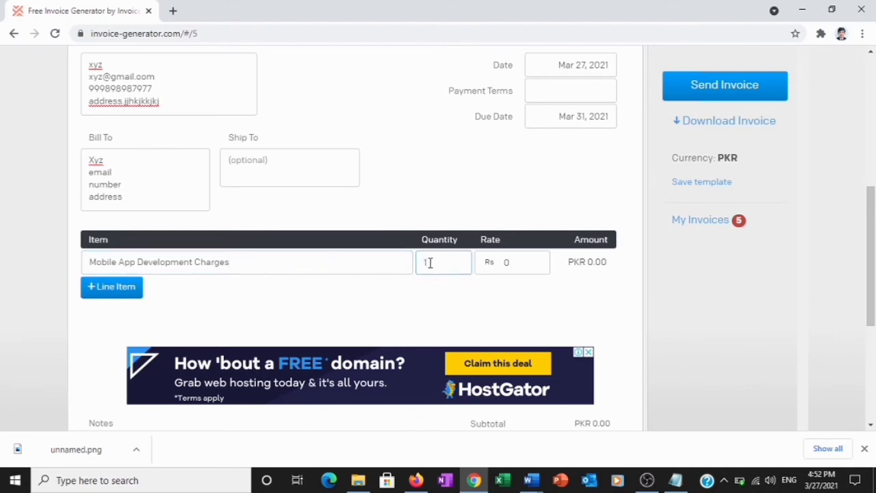
click(521, 259)
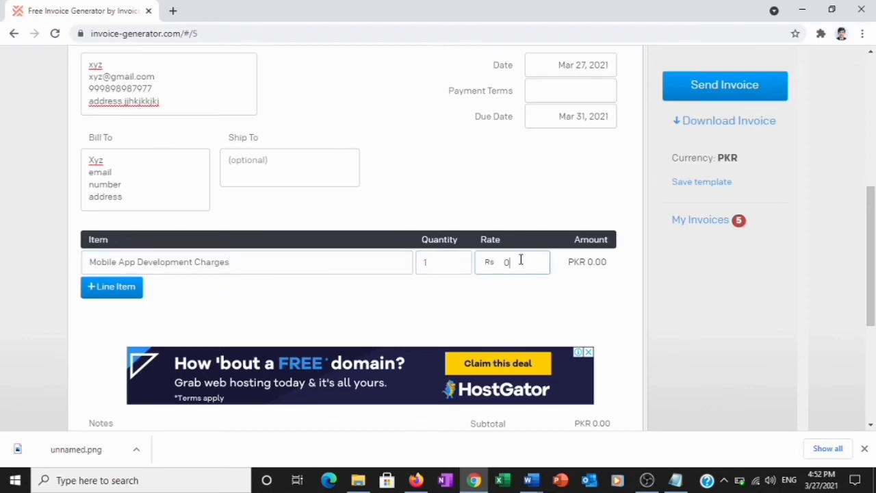
key(BackSpace)
text(30000)
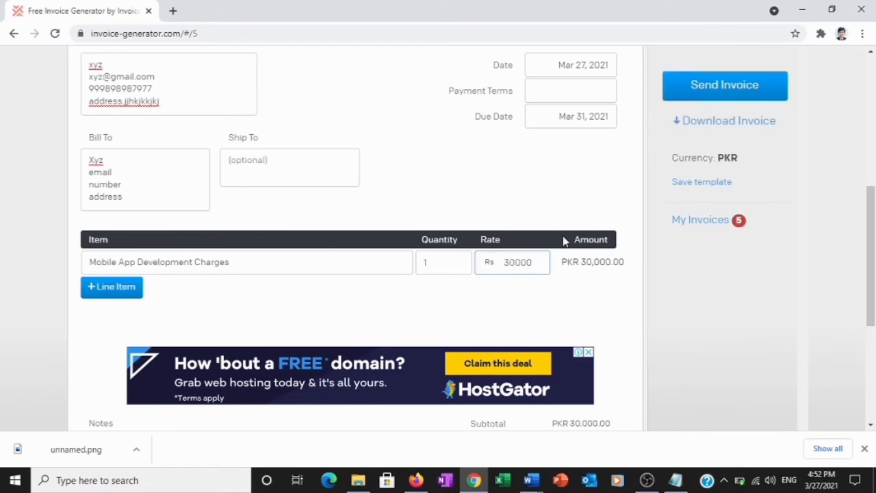
click(735, 161)
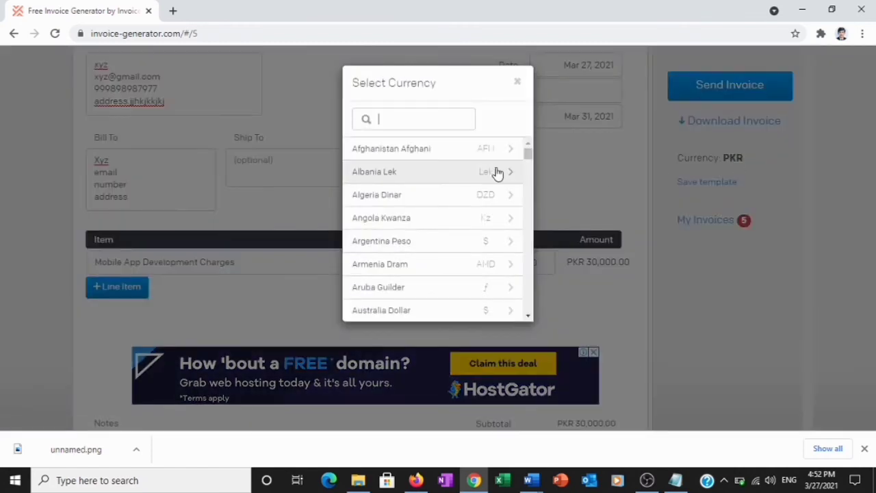
drag(528, 153, 531, 198)
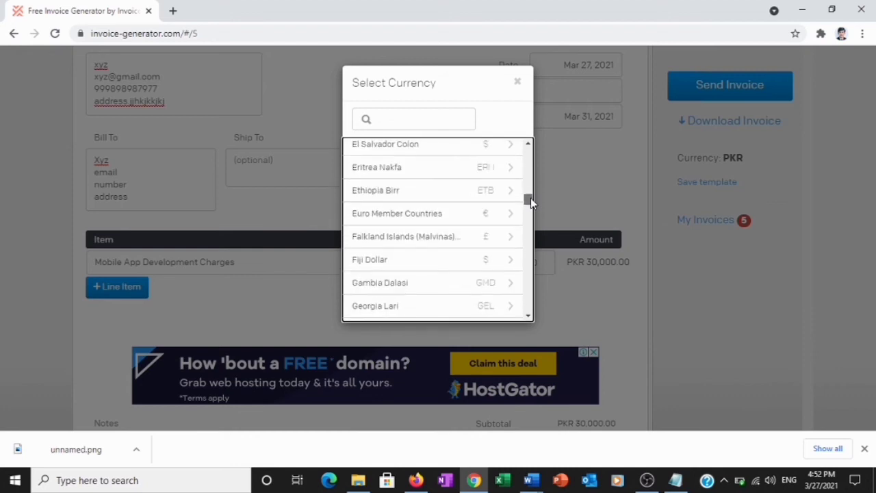
drag(531, 198, 532, 155)
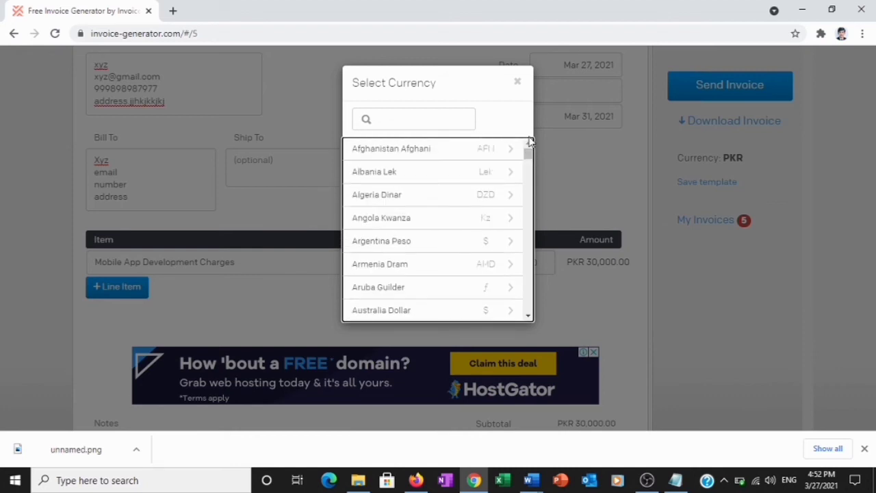
click(518, 81)
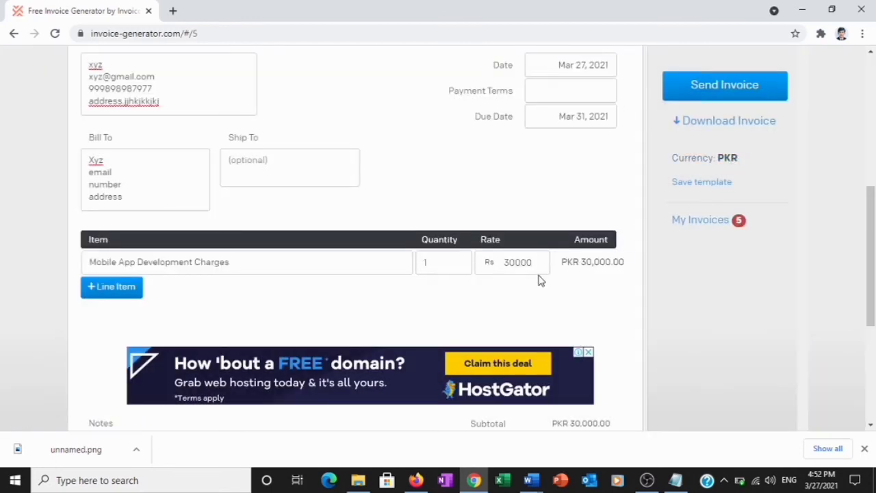
- Reset the first item's quantity to 1 after briefly changing it to 2
click(431, 261)
key(BackSpace)
text(2)
key(BackSpace)
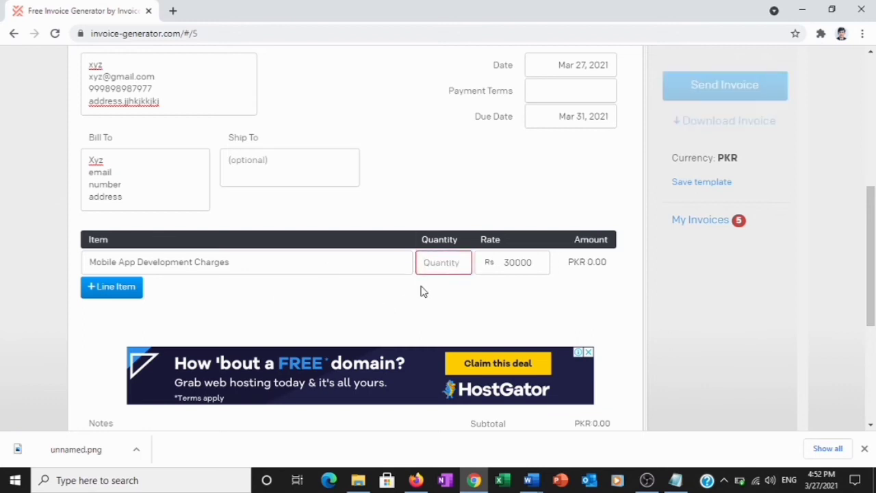
text(1)
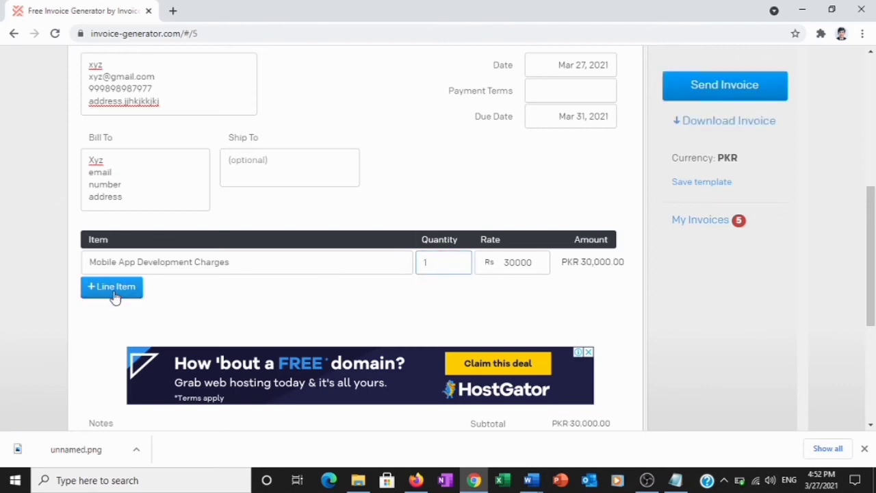
- Add a second line item 'Web development cost' at rate 50000
click(113, 296)
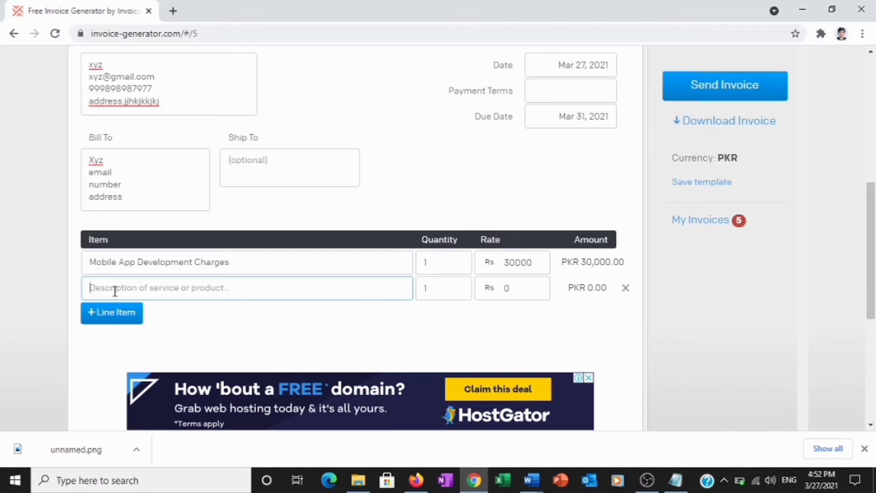
text(Web )
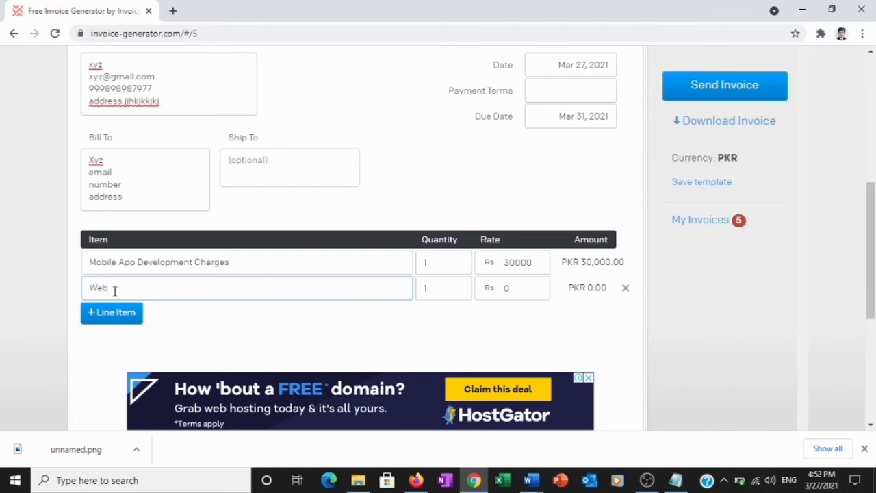
text(development cost)
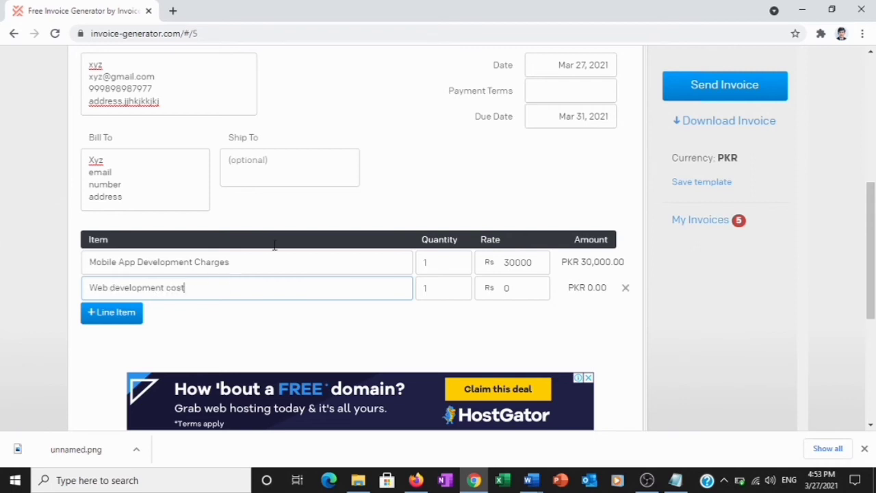
click(515, 287)
key(BackSpace)
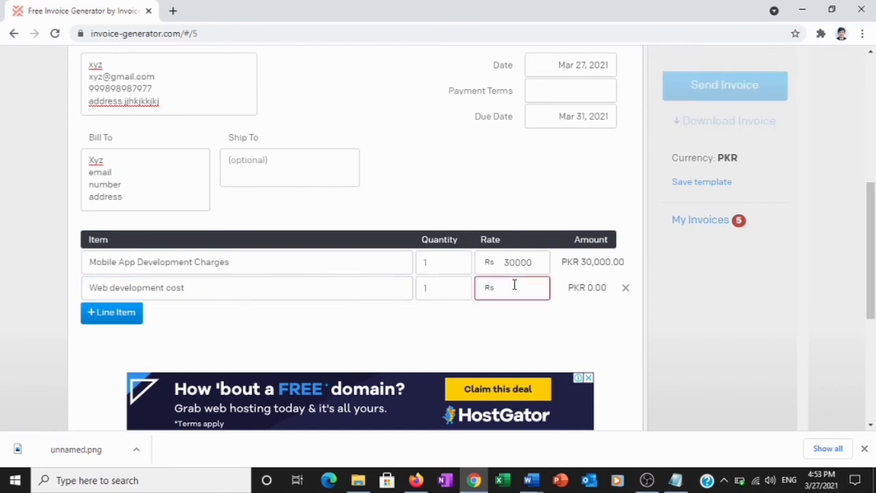
text(50000)
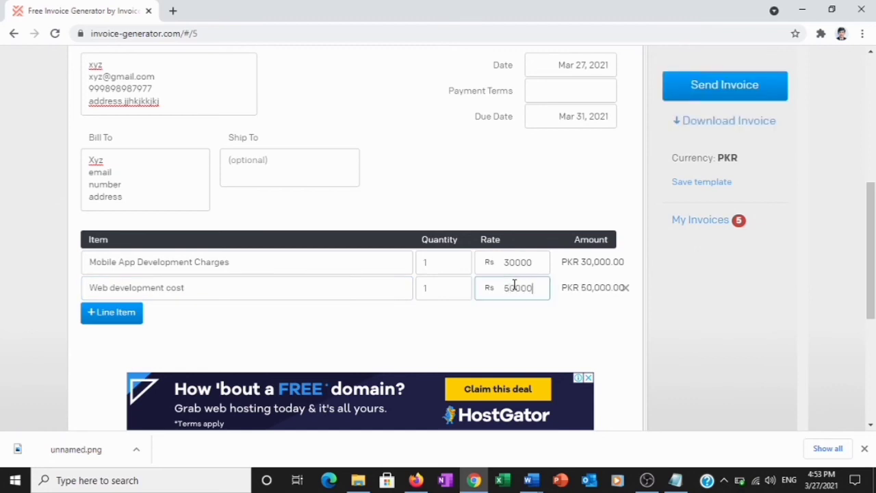
drag(872, 221, 873, 282)
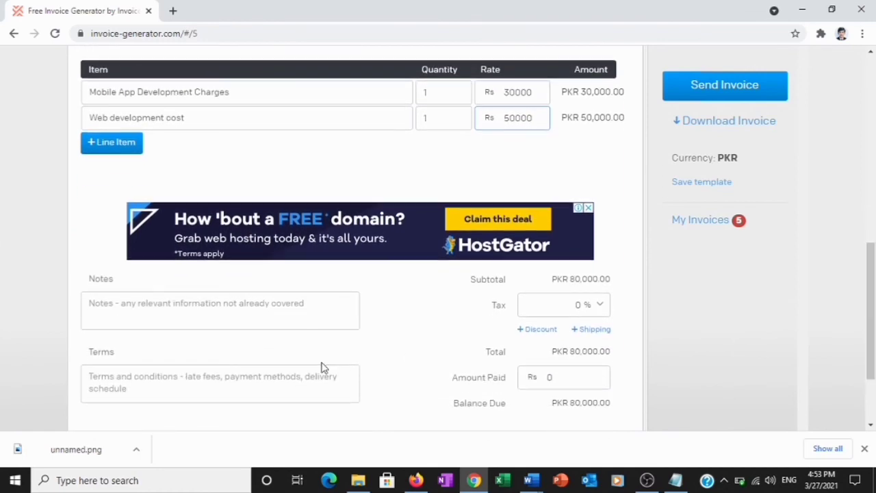
click(243, 319)
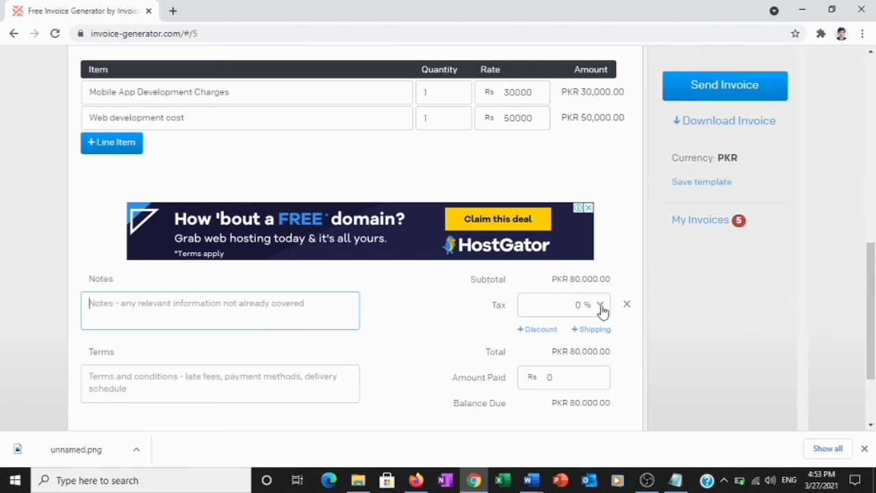
mouse_move(564, 305)
scroll(873, 305, down, 3)
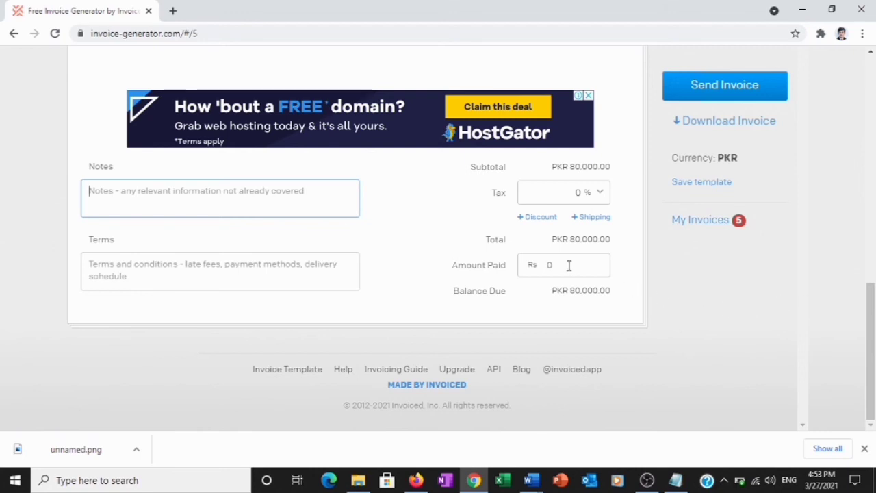
drag(872, 350, 874, 230)
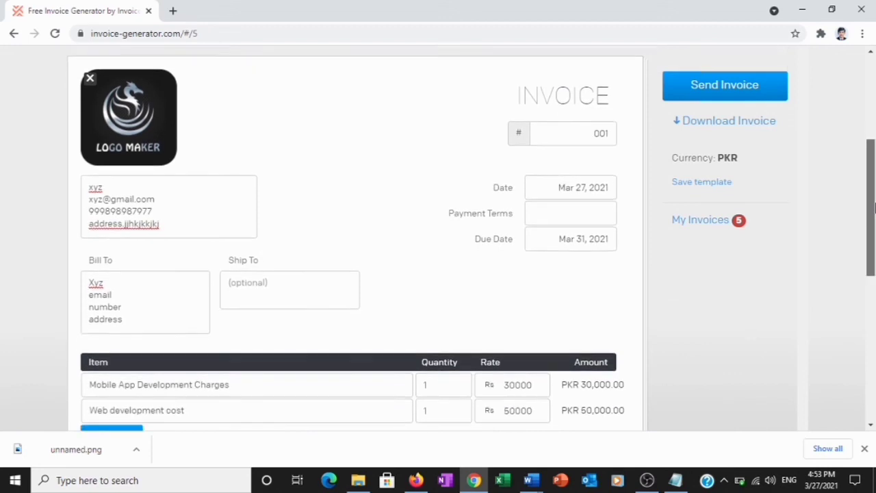
- Download the invoice as Invoice # 001.pdf and scroll the thank-you page
click(716, 122)
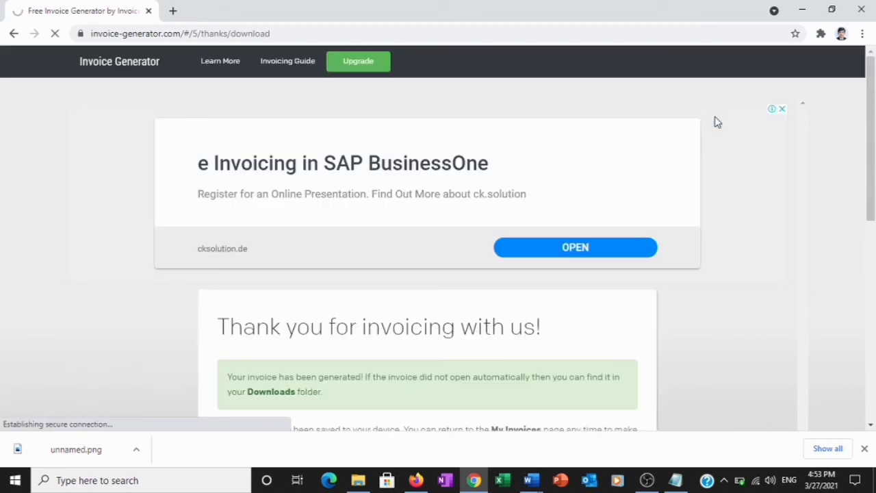
drag(874, 104, 874, 110)
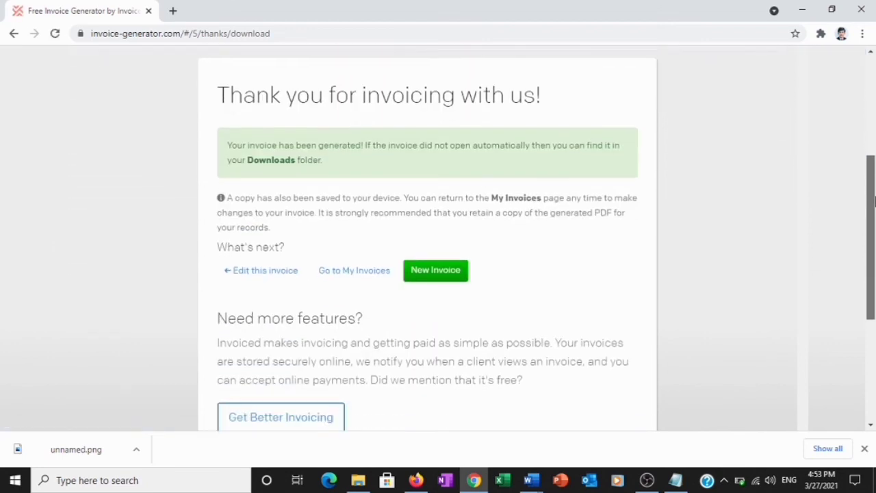
scroll(330, 389, down, 3)
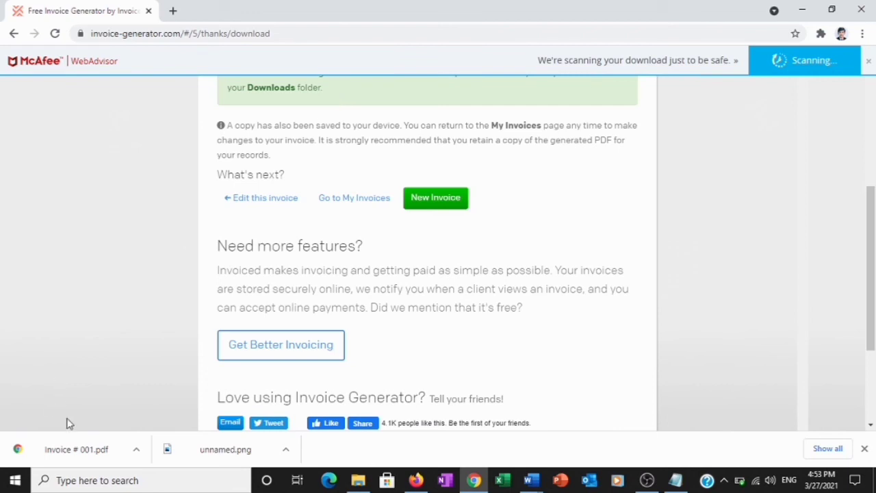
- Open Invoice # 001.pdf from the download bar and review it through to the PKR 80,000.00 balance due
click(86, 449)
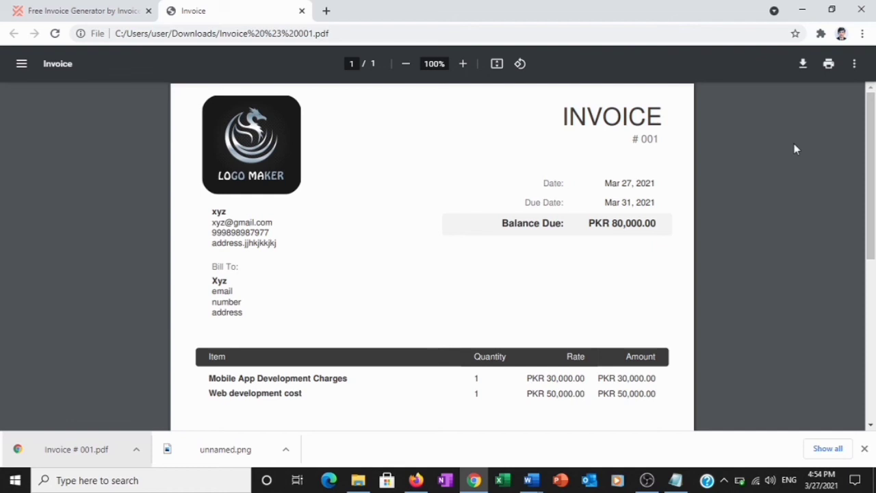
drag(872, 149, 872, 247)
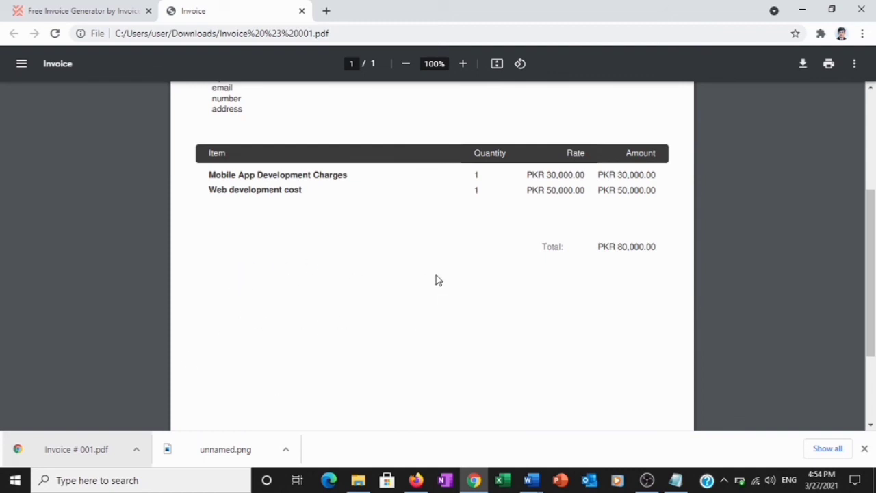
mouse_move(870, 209)
mouse_down()
mouse_move(871, 245)
mouse_move(874, 118)
mouse_up()
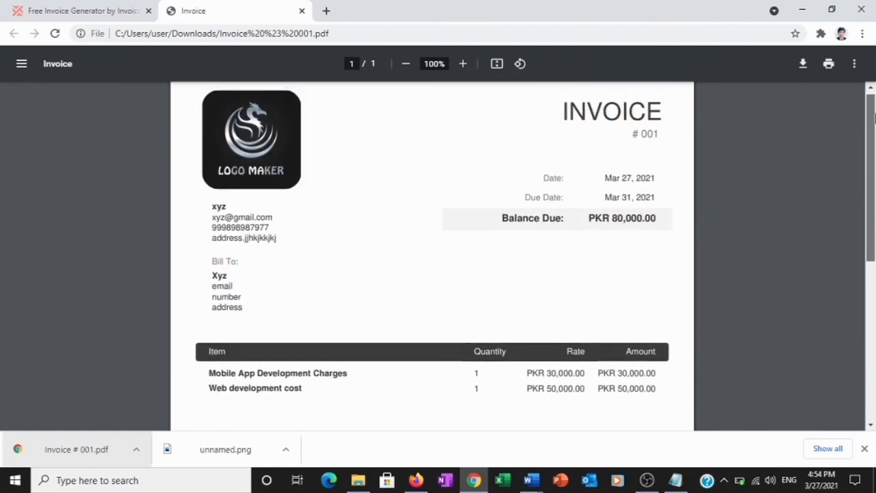